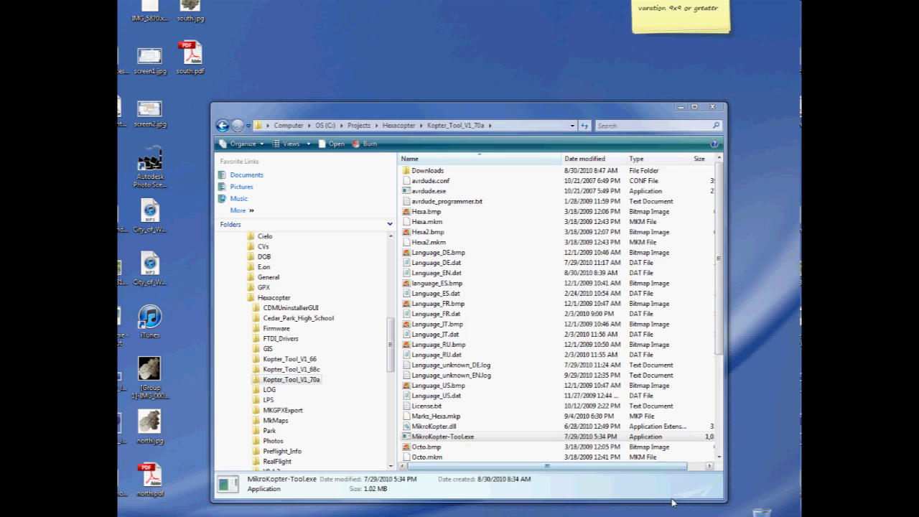
Step: Launch MikroKopter-Tool.exe from the Kopter_Tool_V1_70a folder and switch it to the MKGPS module
double_click(466, 442)
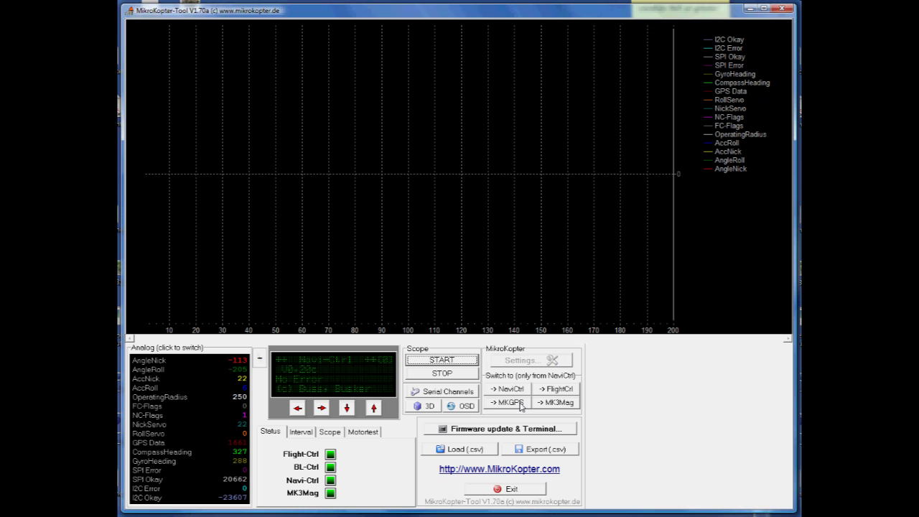
click(521, 405)
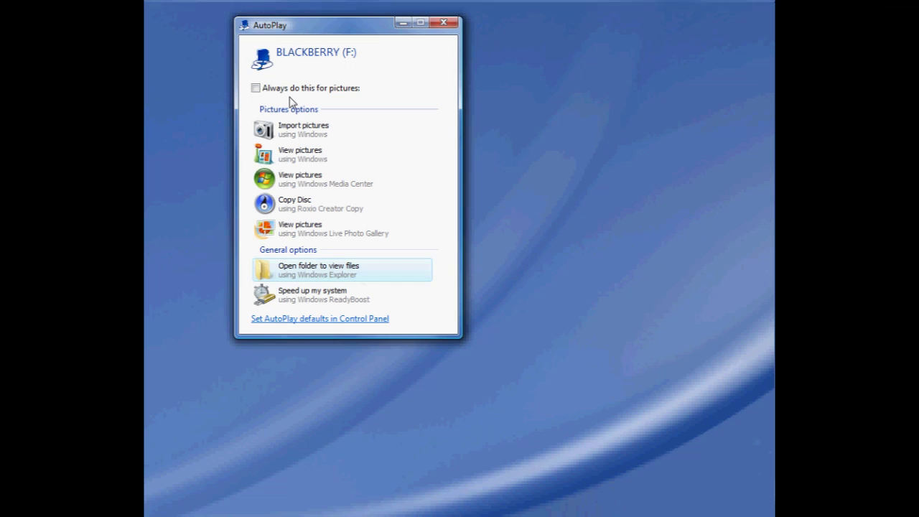
Step: Open the BLACKBERRY (F:) drive's files from AutoPlay and open SETTINGS.INI in Notepad
click(340, 269)
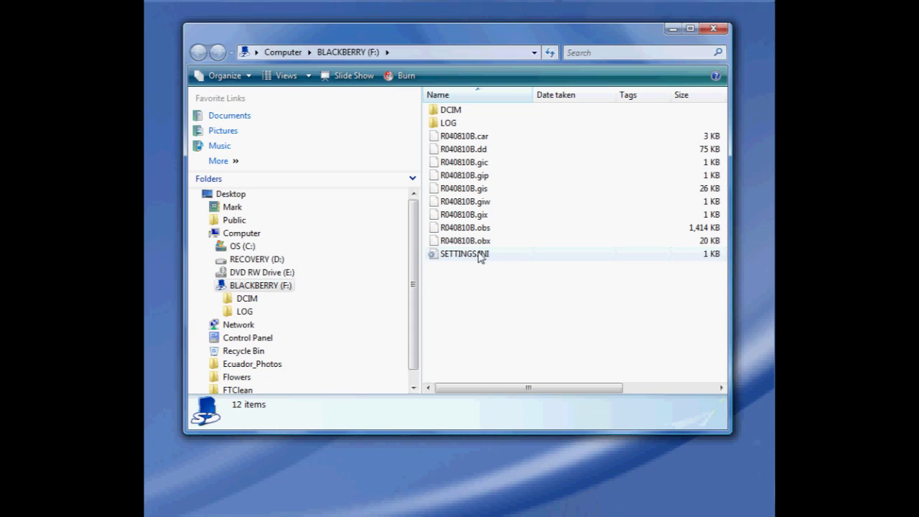
mouse_move(486, 263)
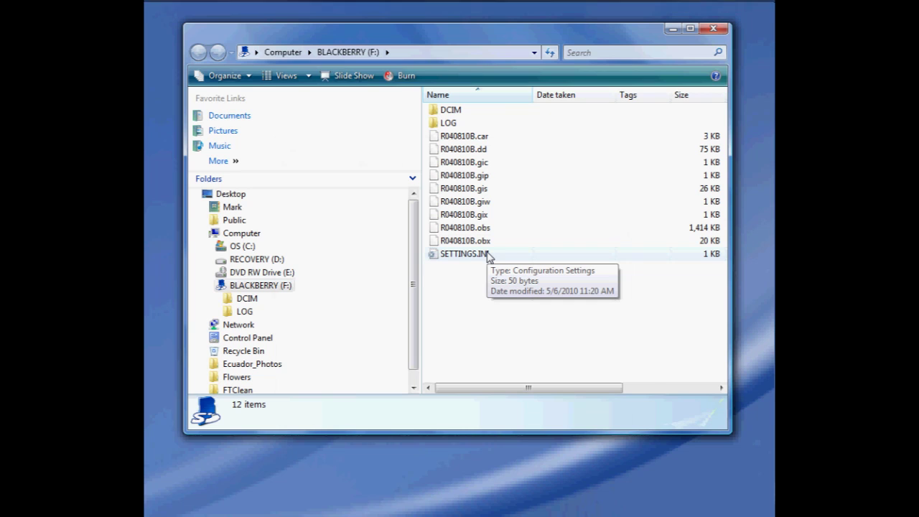
double_click(486, 254)
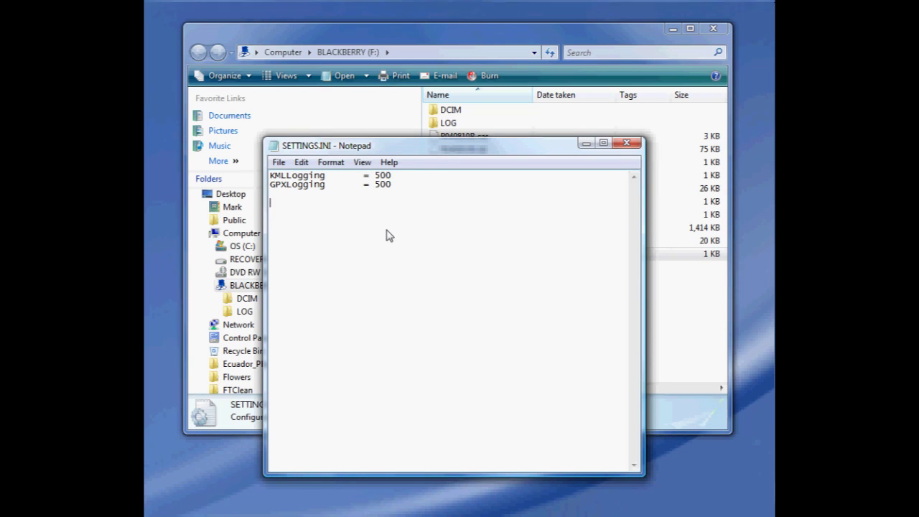
Step: Change the GPXLogging value in SETTINGS.INI to 0, then restore it to 500
click(390, 185)
key(BackSpace)
key(BackSpace)
key(BackSpace)
text(0)
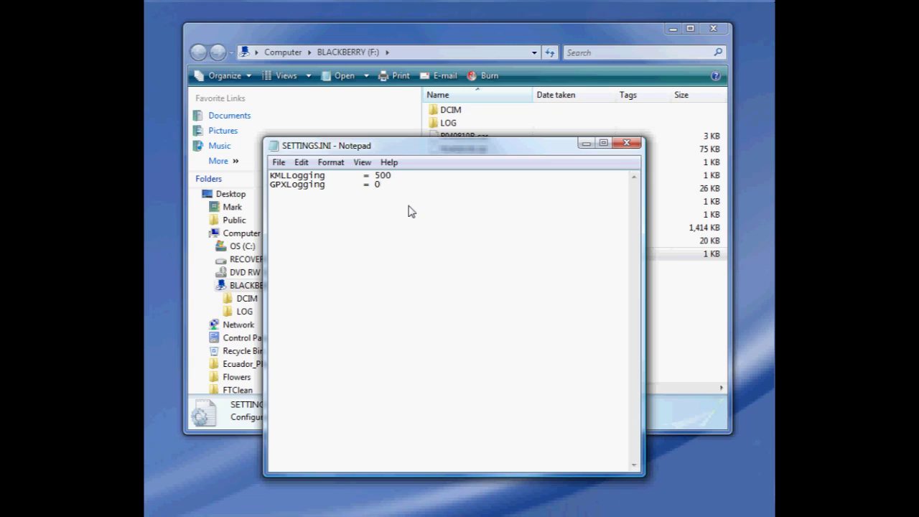
key(BackSpace)
text(500)
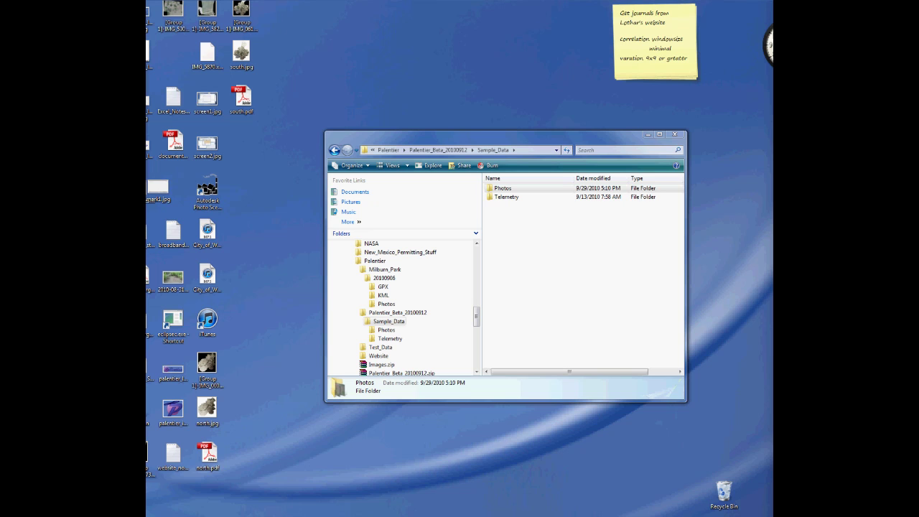
double_click(521, 192)
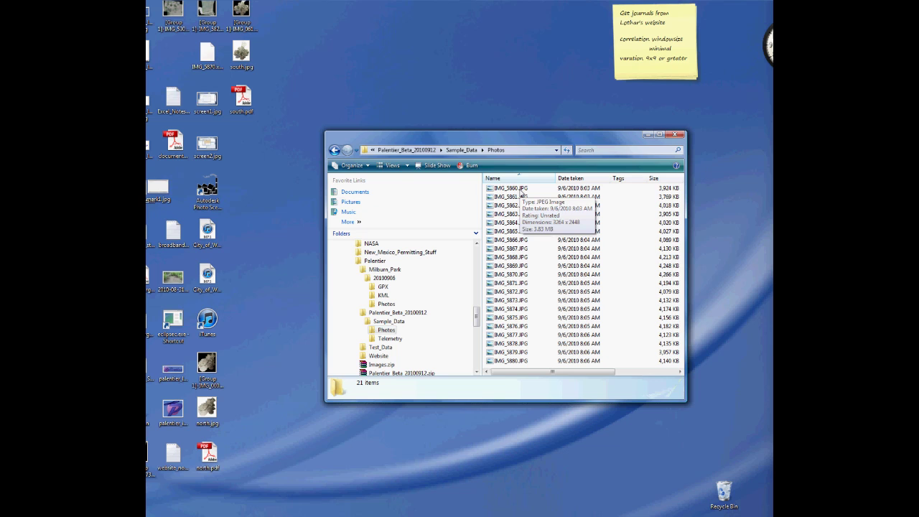
click(334, 150)
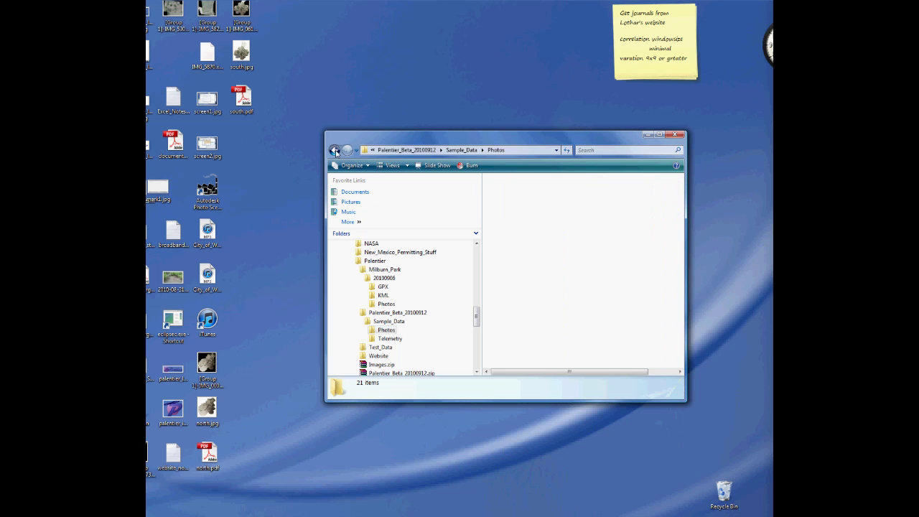
double_click(538, 197)
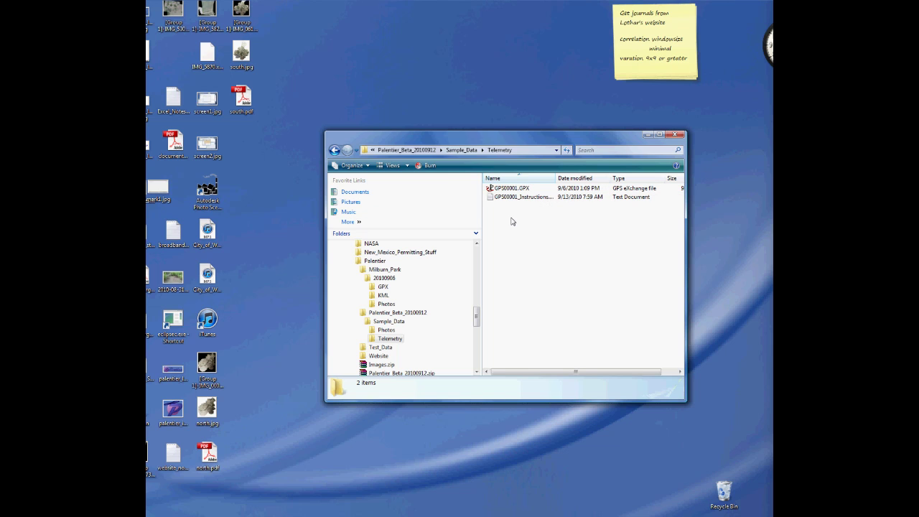
click(335, 150)
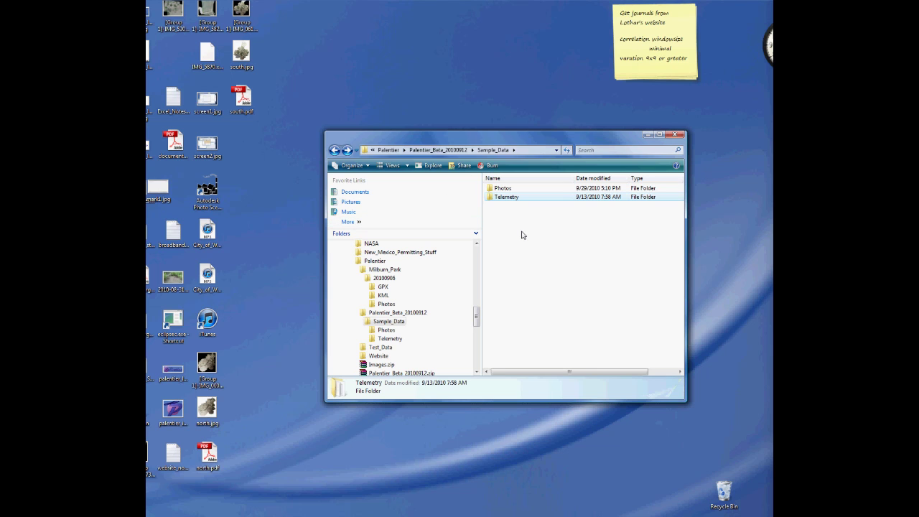
mouse_move(351, 514)
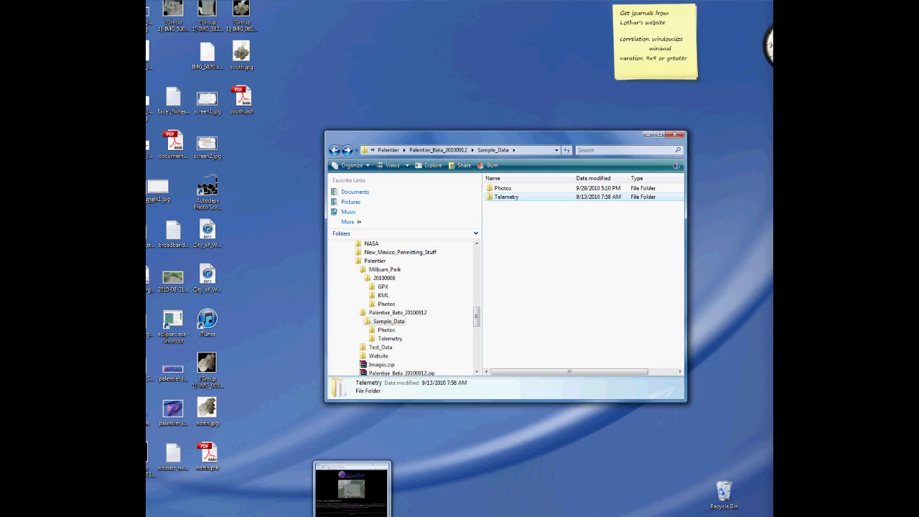
Step: Download the 'Palentier v017p0 - Software and Docs' zip from the palentier.com download page
click(352, 489)
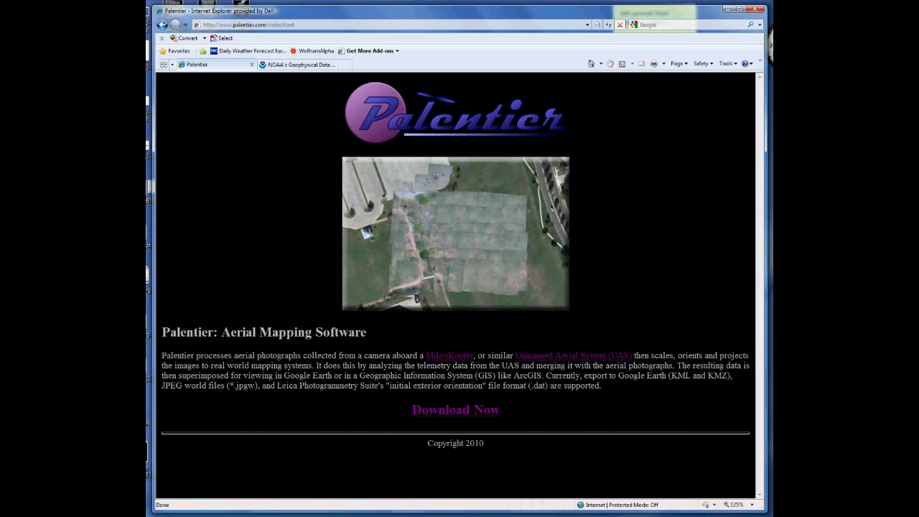
click(481, 416)
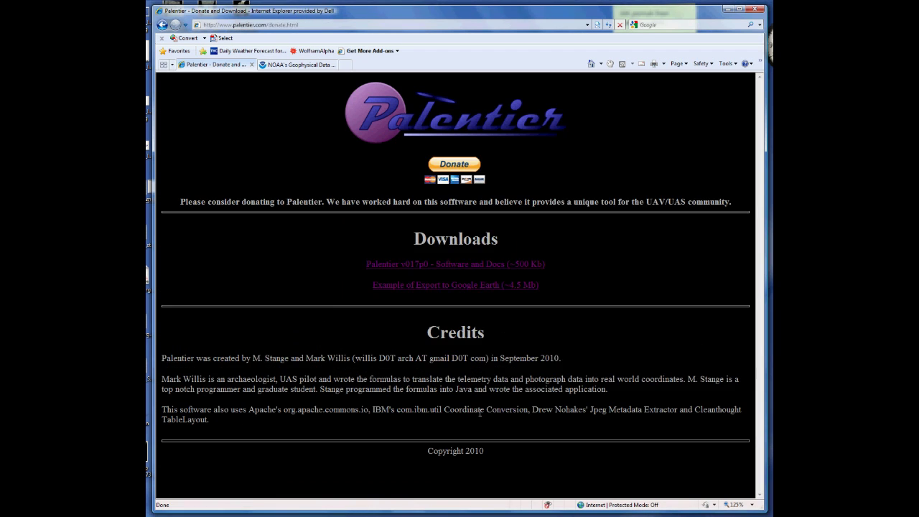
click(476, 266)
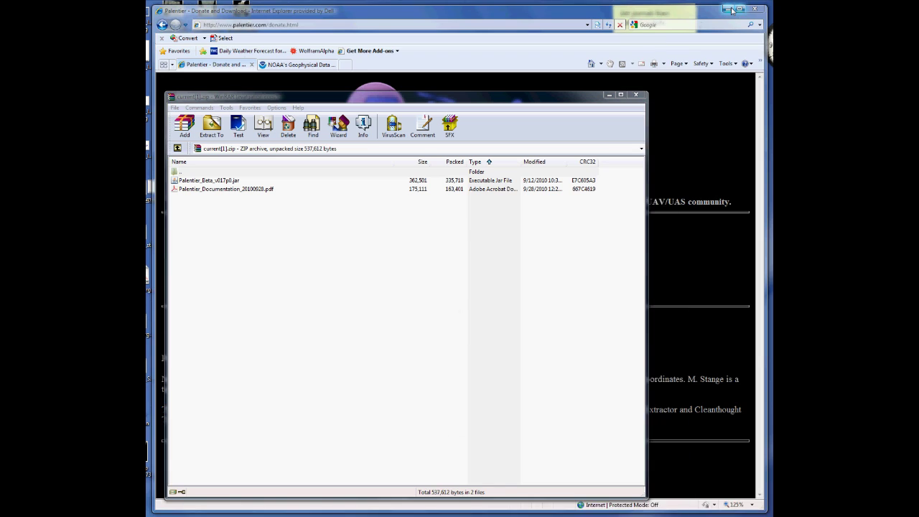
click(730, 9)
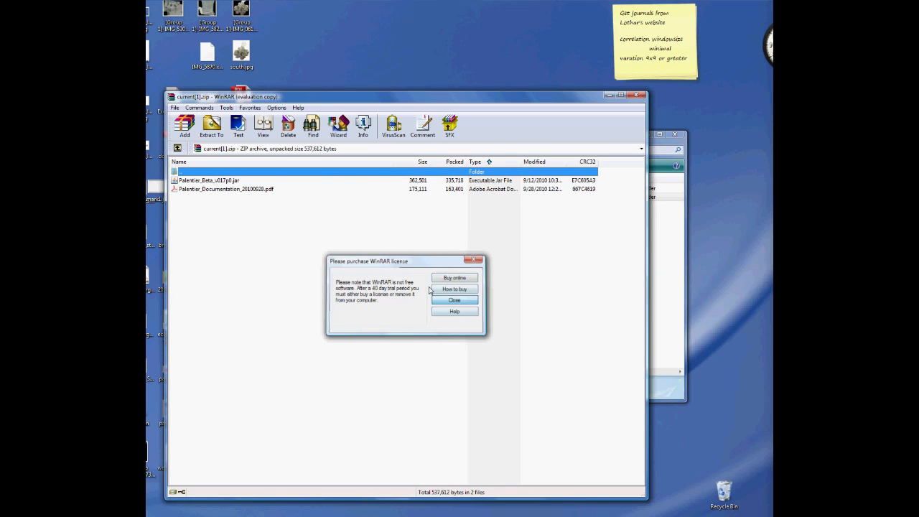
Step: Dismiss the WinRAR licence reminder and drag Palentier_Beta_v017p0.jar into the Sample_Data folder
click(454, 299)
click(208, 181)
click(287, 189)
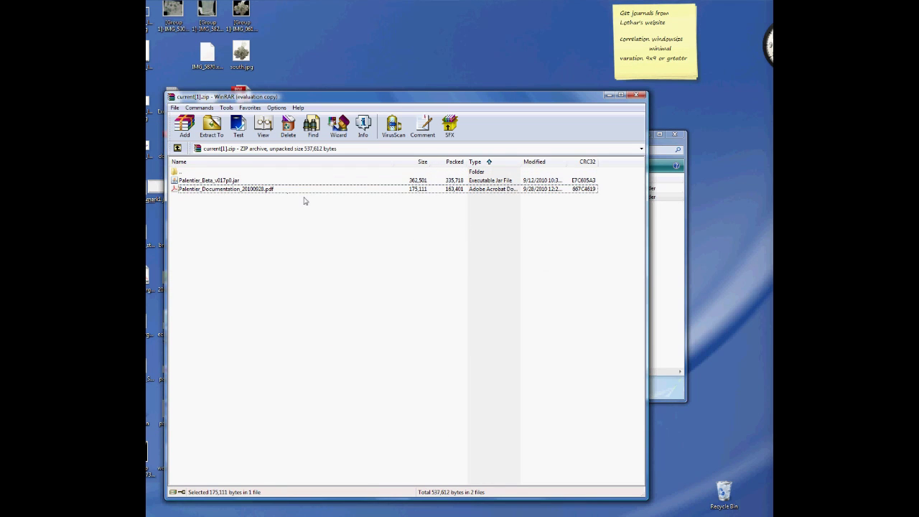
click(212, 182)
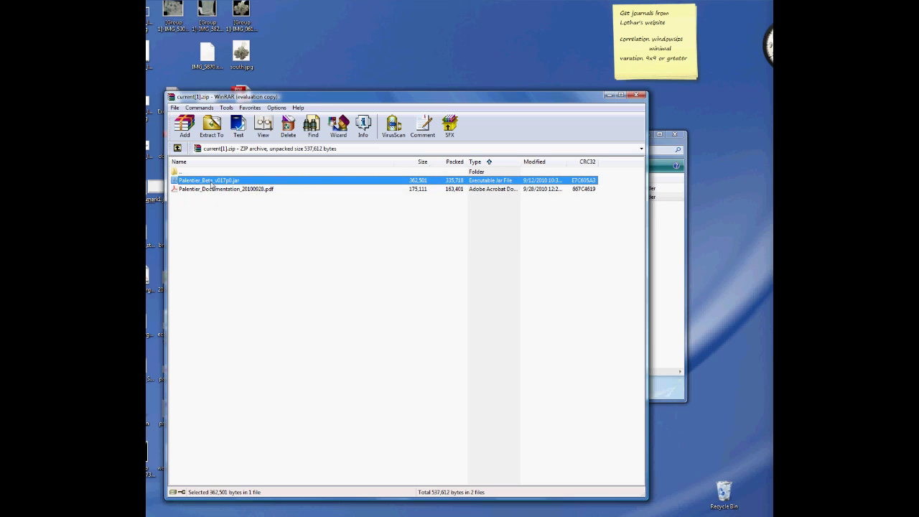
drag(212, 183, 653, 242)
click(610, 94)
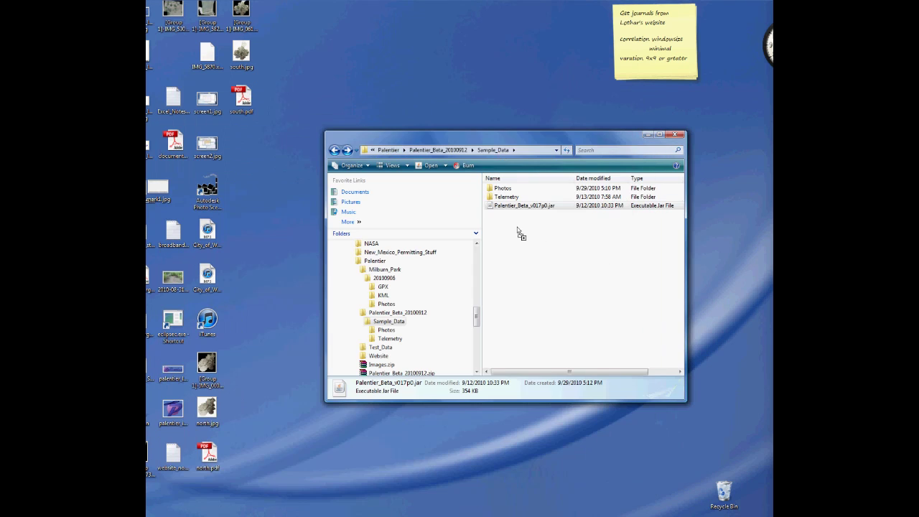
Step: Start Palentier and load the JPEG photos IMG_5860 through IMG_5880 from the Photos folder
click(524, 207)
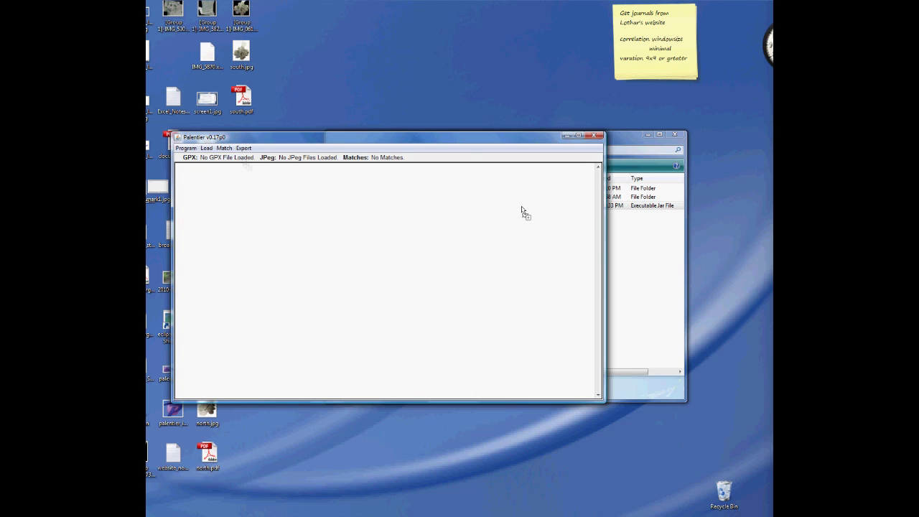
click(206, 148)
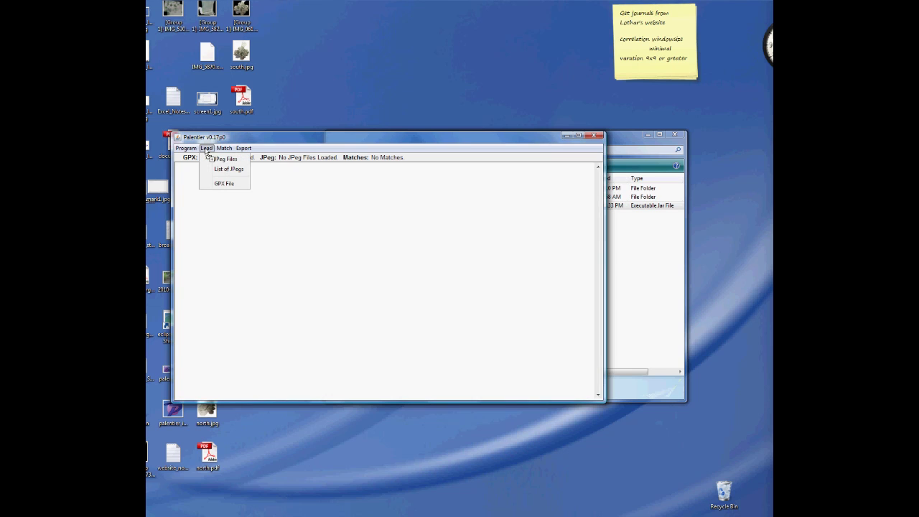
click(223, 159)
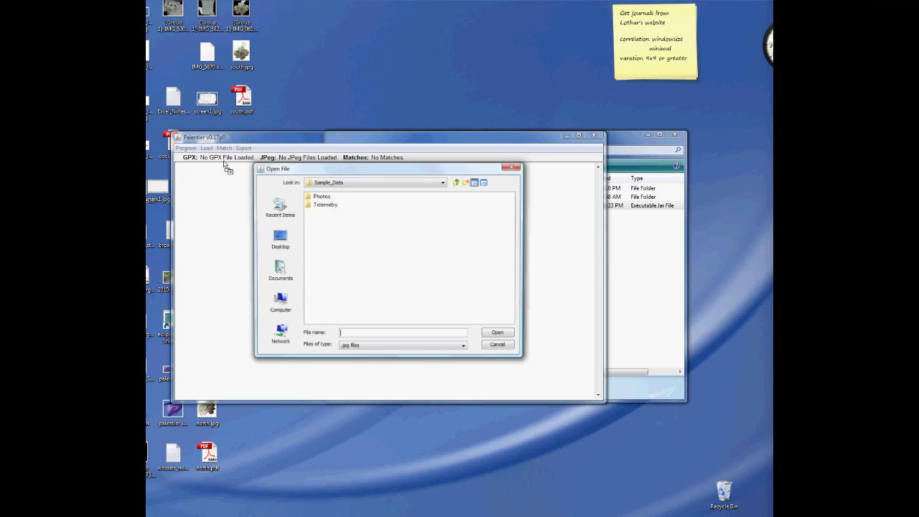
click(327, 197)
double_click(329, 199)
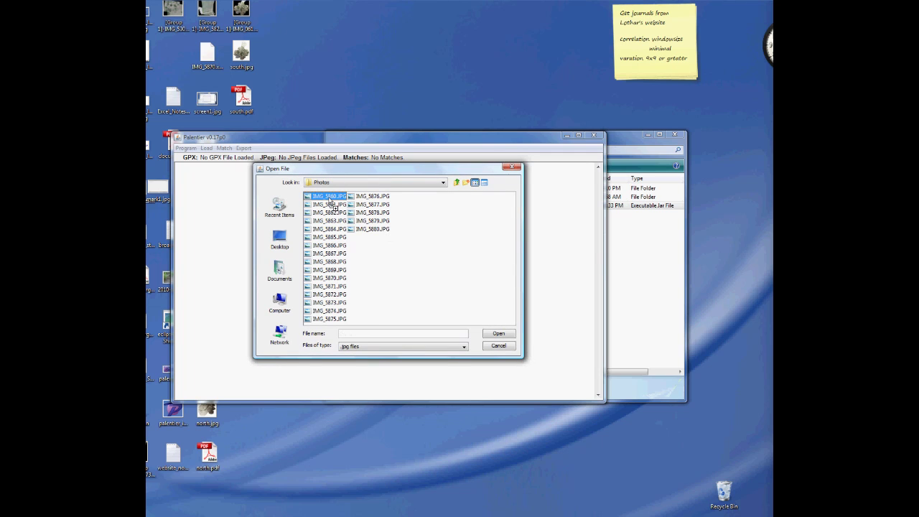
drag(329, 198, 386, 235)
shift+click(384, 230)
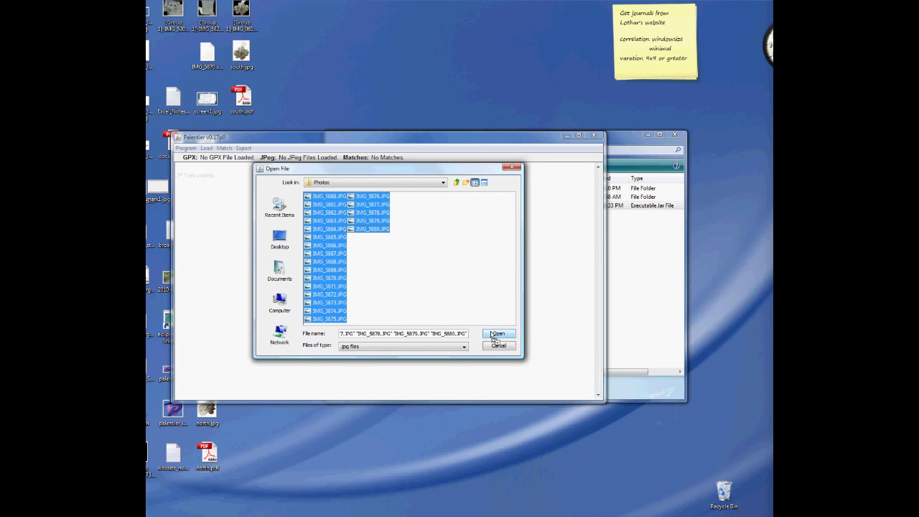
key(Return)
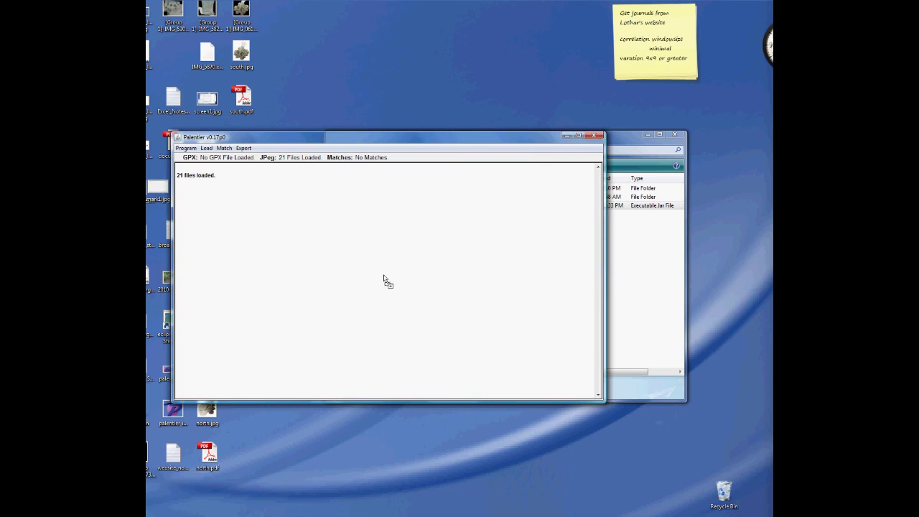
Step: Load GPS00001.GPX from the Sample_Data Telemetry folder as the GPX track
click(206, 148)
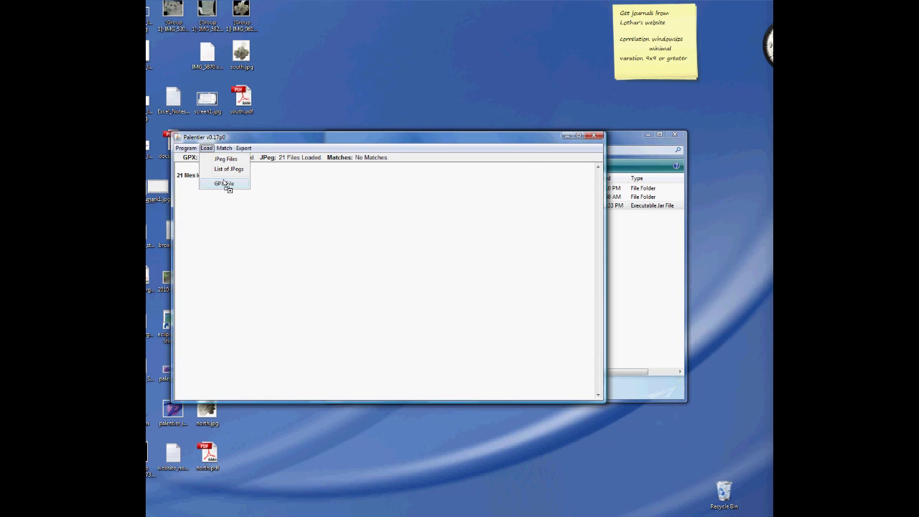
click(224, 184)
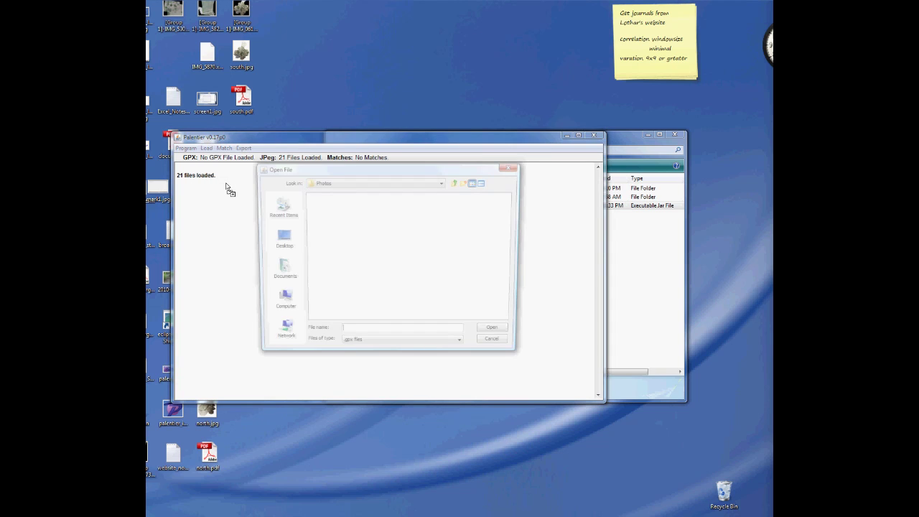
click(457, 183)
double_click(333, 208)
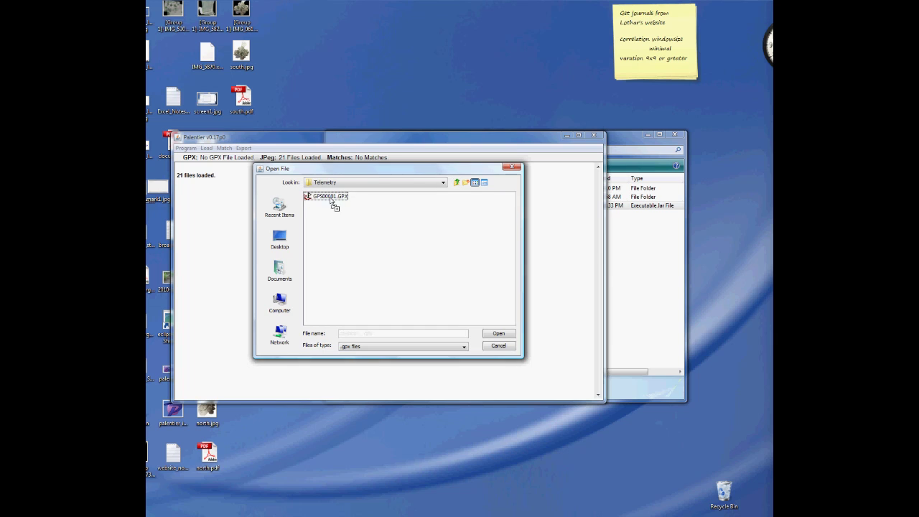
double_click(329, 199)
click(185, 148)
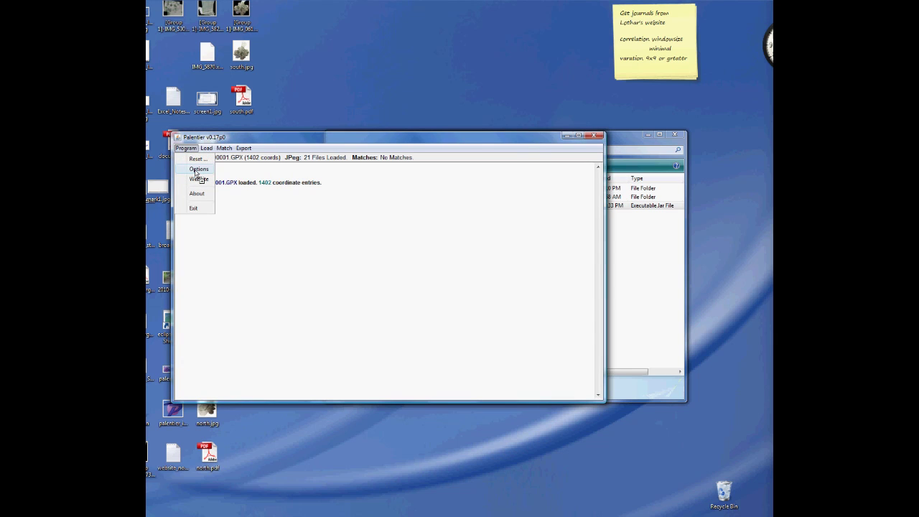
Step: Set Time Difference to 18000 seconds and Compass Declination to -5 in Palentier's options
click(197, 169)
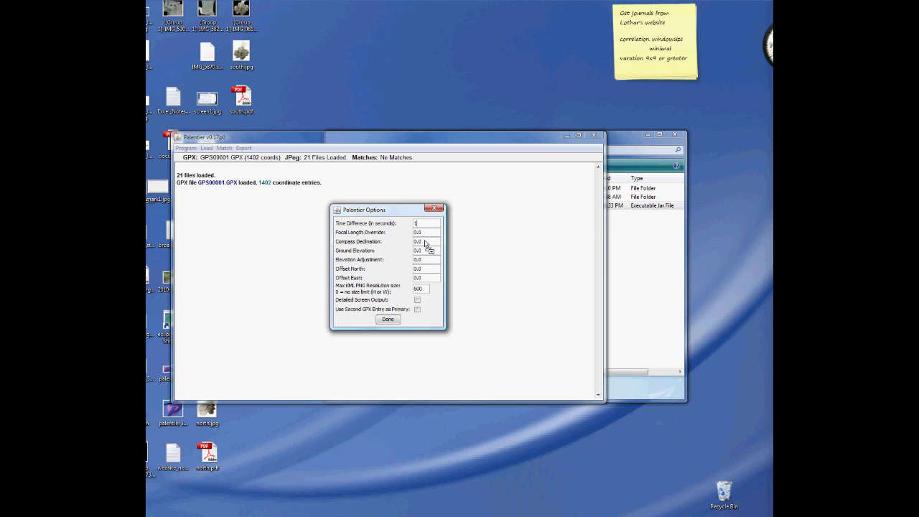
text(8000)
double_click(426, 242)
text(-)
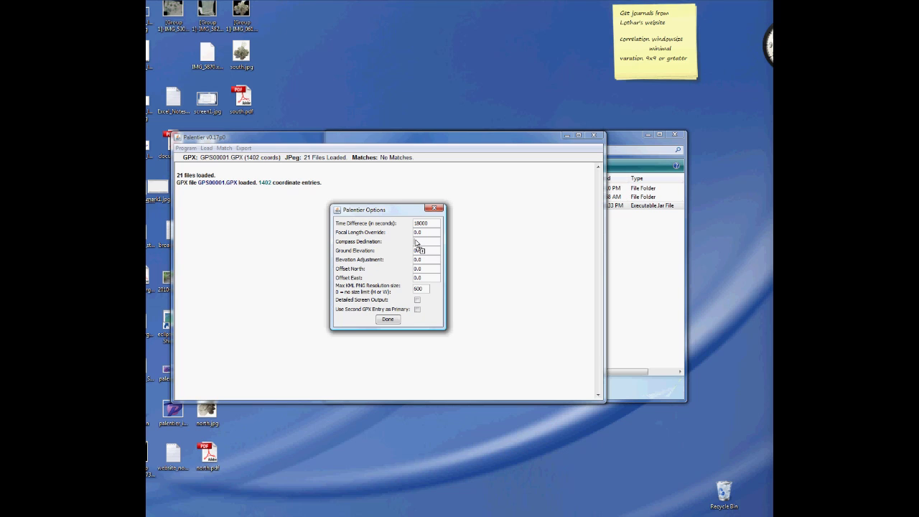
text(5)
click(429, 253)
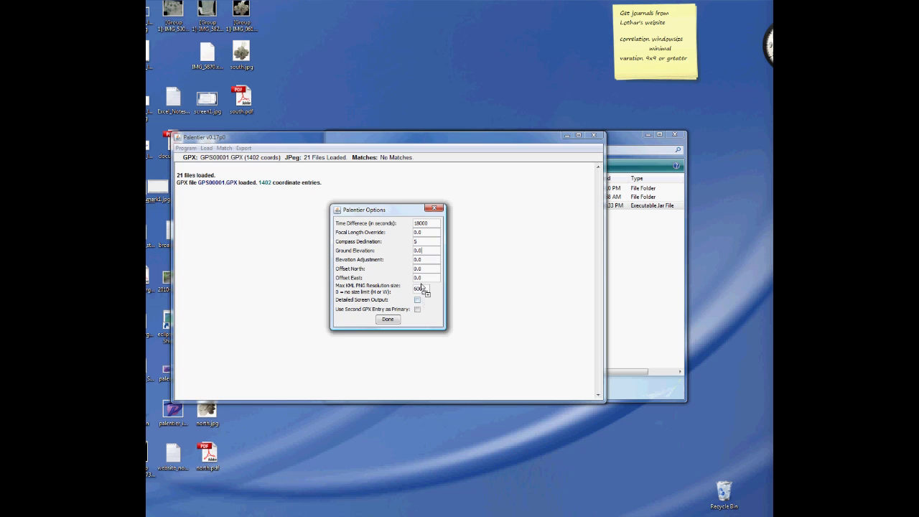
click(392, 324)
Step: Run Match > Match so the 21 photos pair with GPS00001.GPX, reporting Found 21 matches
click(224, 148)
click(236, 158)
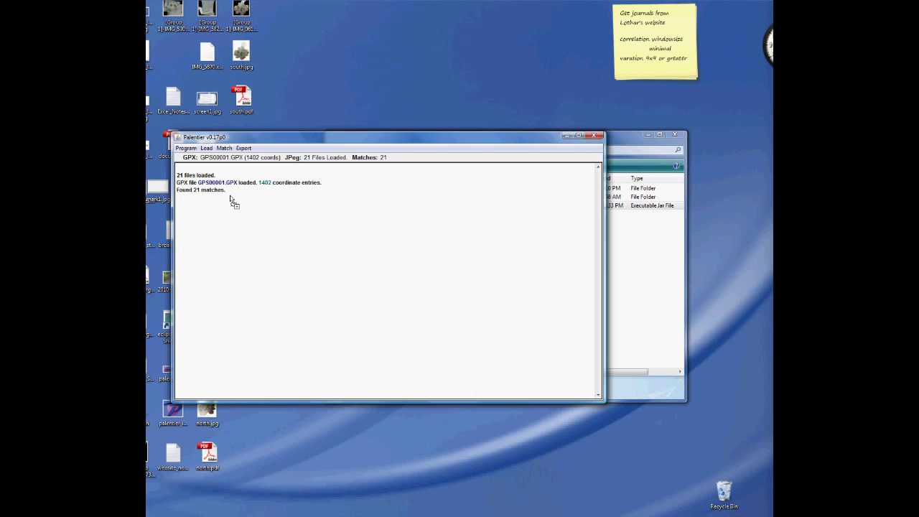
click(244, 148)
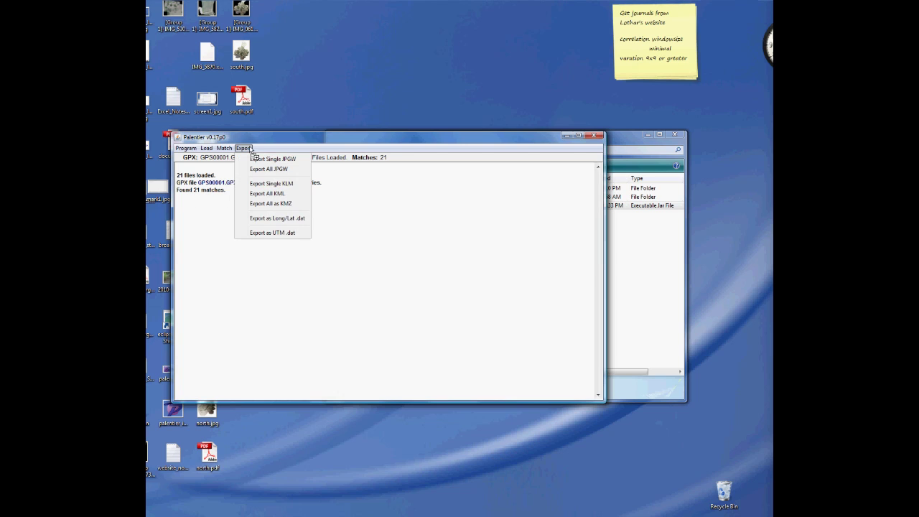
Step: Use Export All as KMZ, saving the file as sample_data in the Sample_Data folder
click(292, 204)
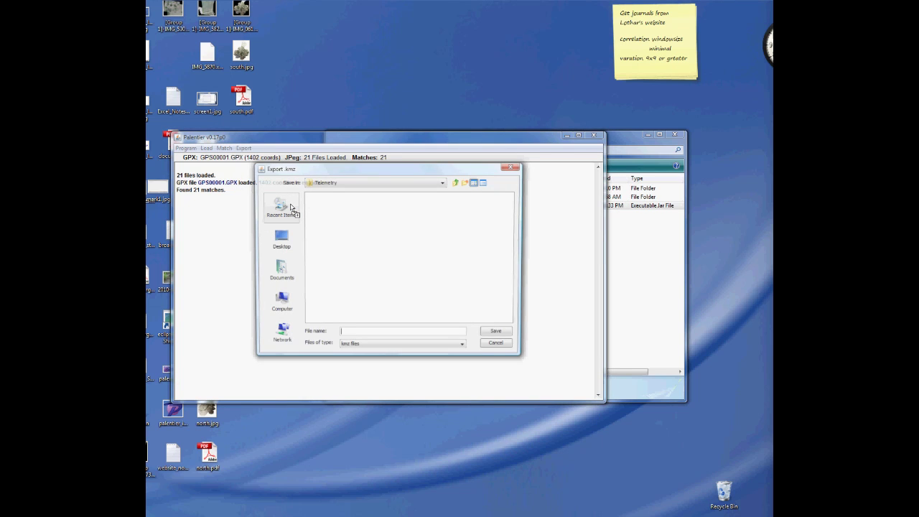
click(455, 182)
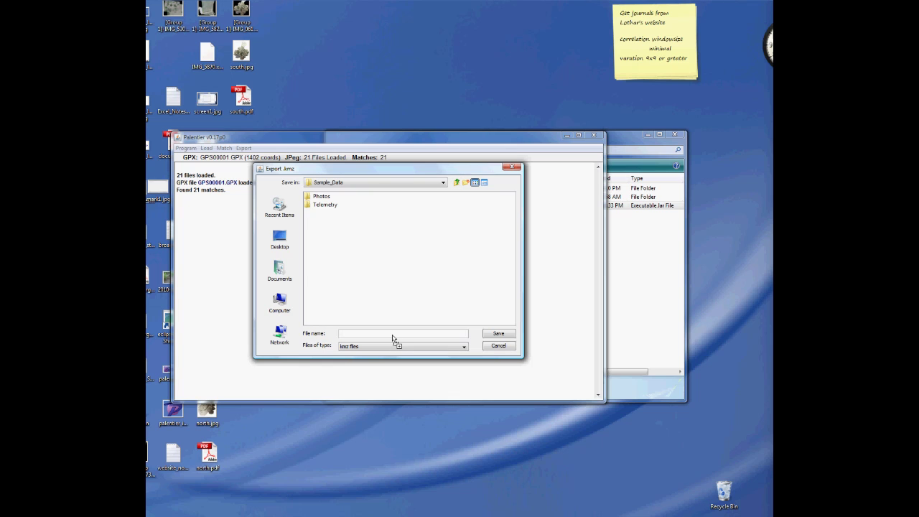
text(sample_data)
key(Return)
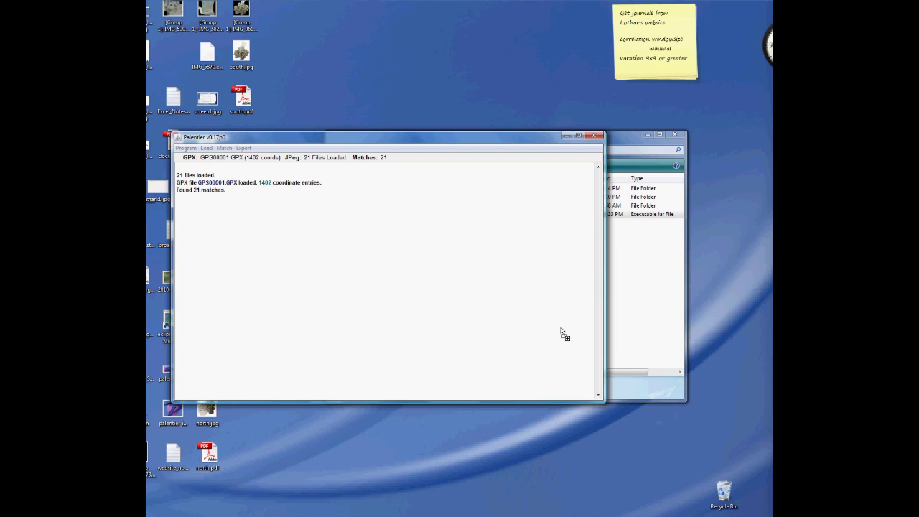
click(624, 138)
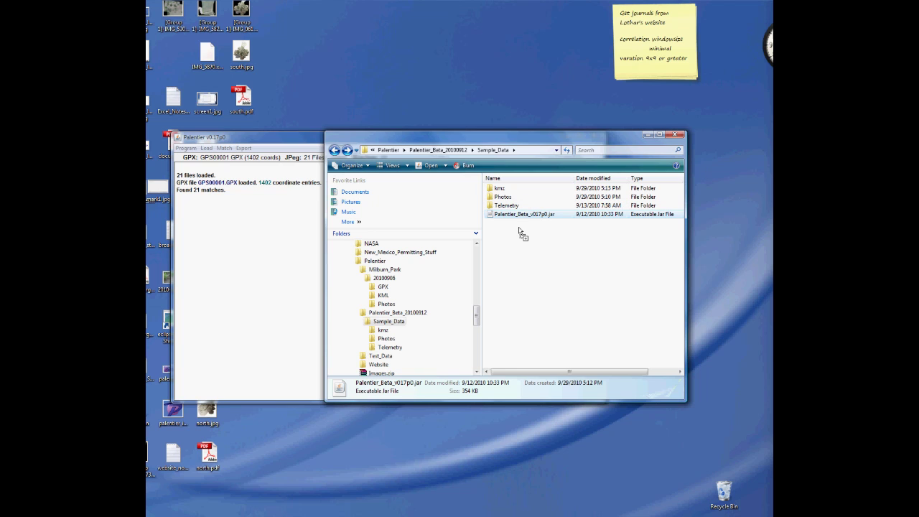
Step: Open the exported 11.1 MB sample_data.kmz from the Sample_Data folder in Google Earth
drag(519, 229, 521, 256)
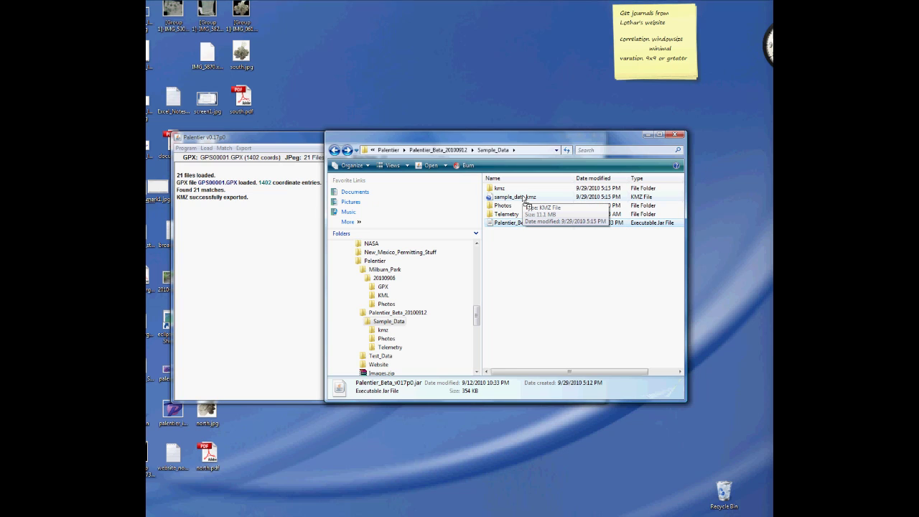
drag(525, 200, 527, 204)
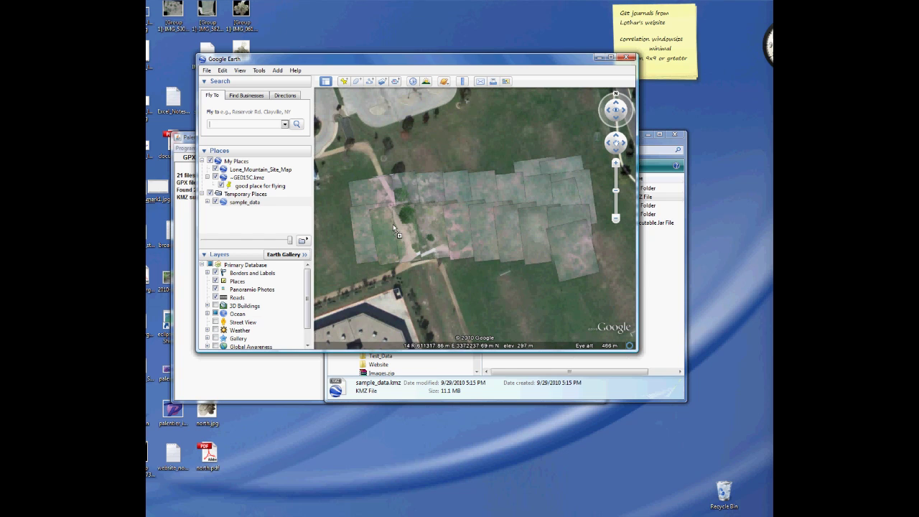
Step: Close Google Earth after viewing the tiled aerial photo mosaic over the field
click(598, 57)
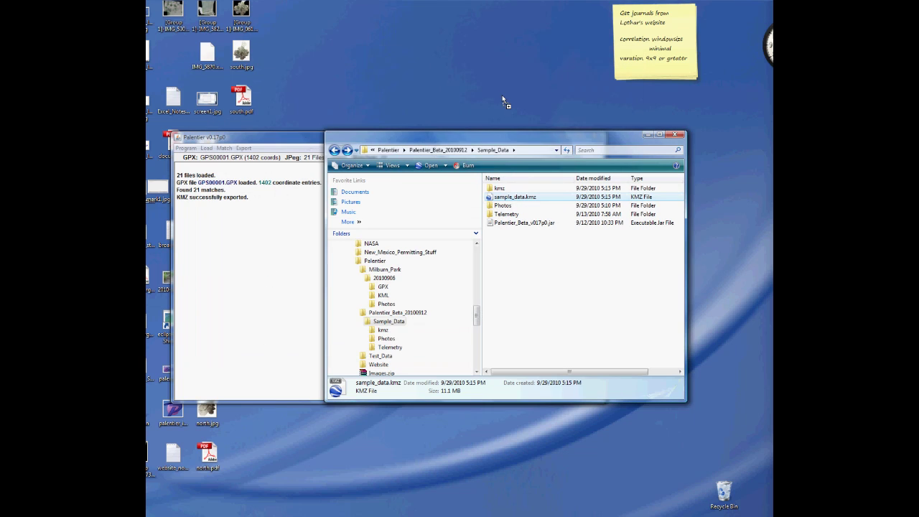
Step: Bring Palentier forward and review its Program Options, including Offset East, closing with values unchanged
drag(307, 140, 386, 137)
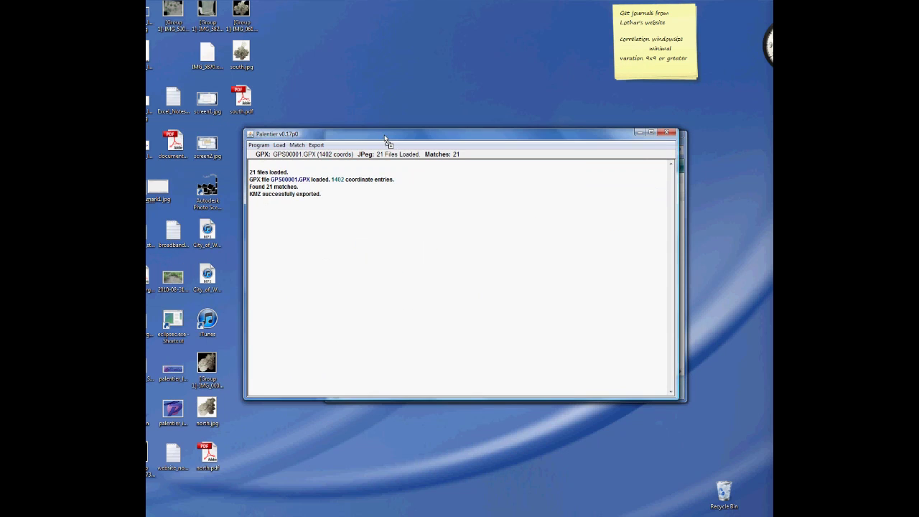
click(258, 145)
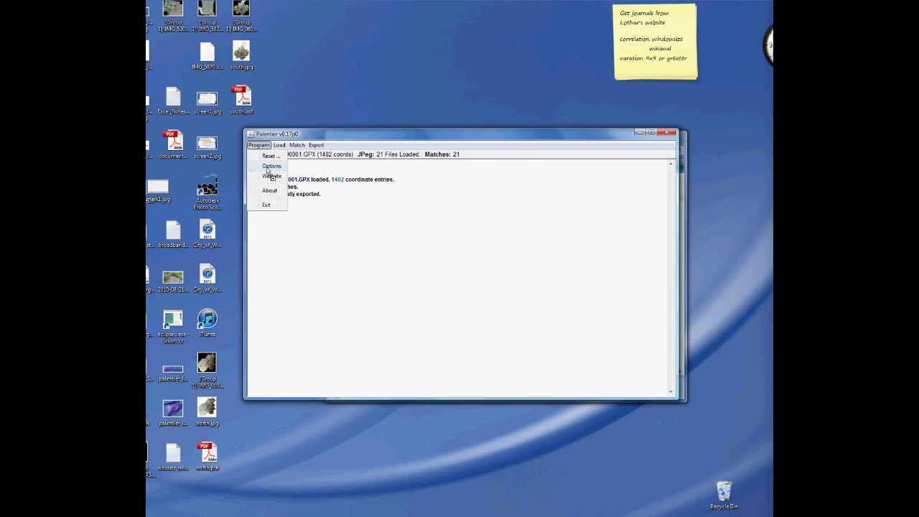
click(269, 167)
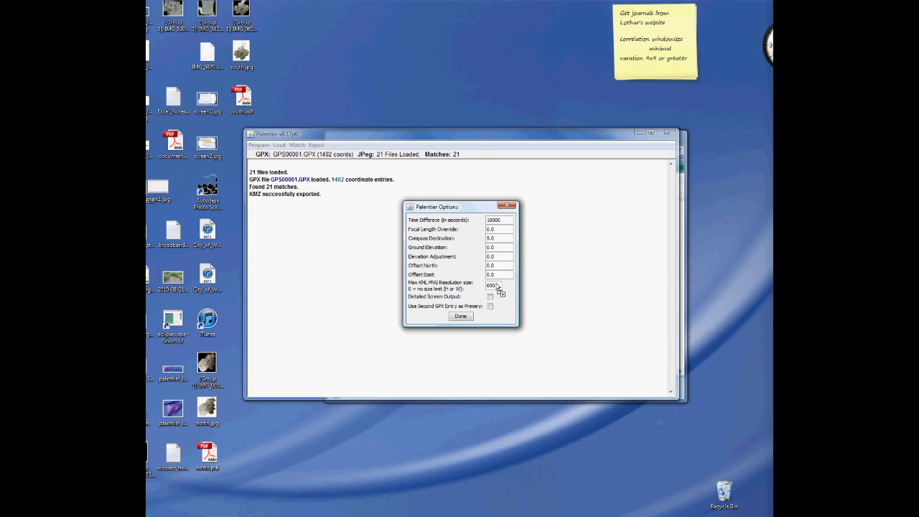
drag(496, 277, 486, 280)
click(509, 208)
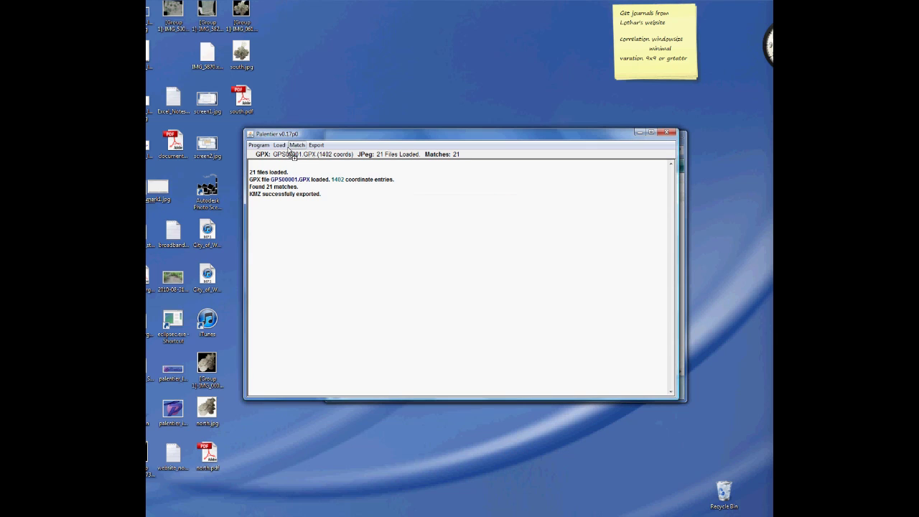
click(296, 146)
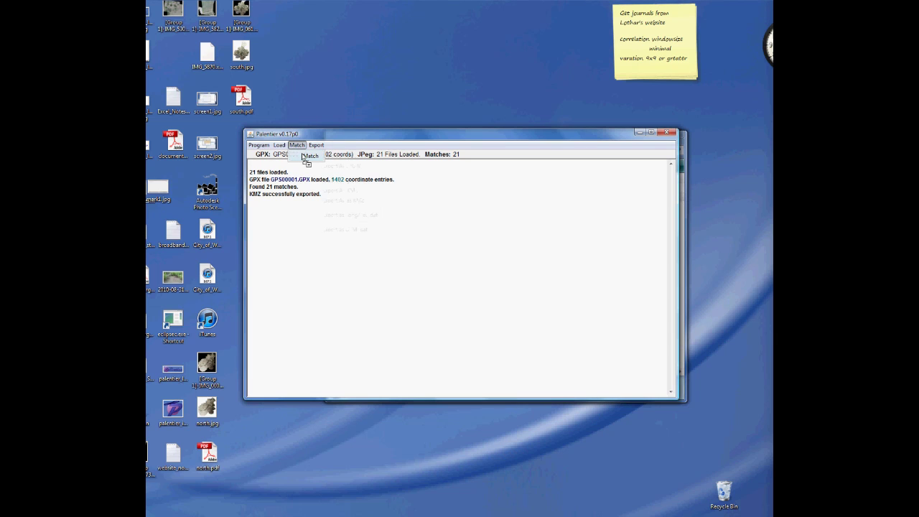
key(Right)
click(449, 139)
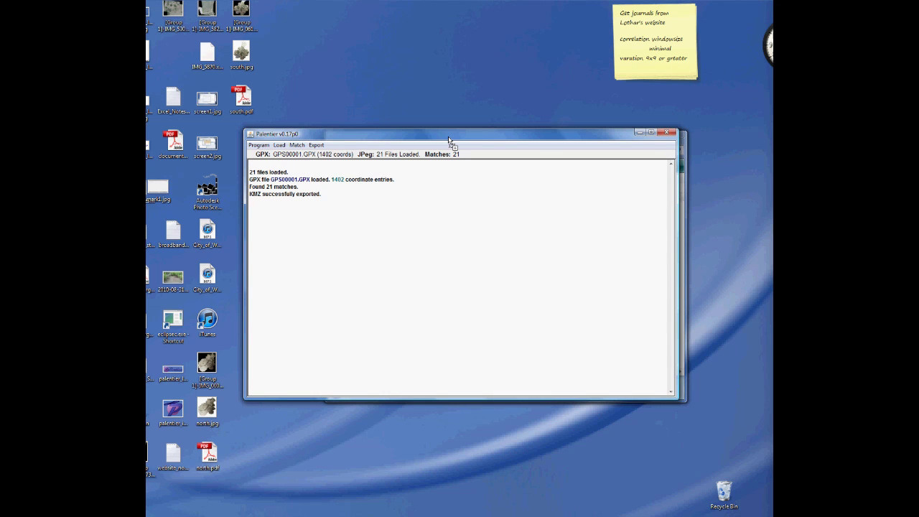